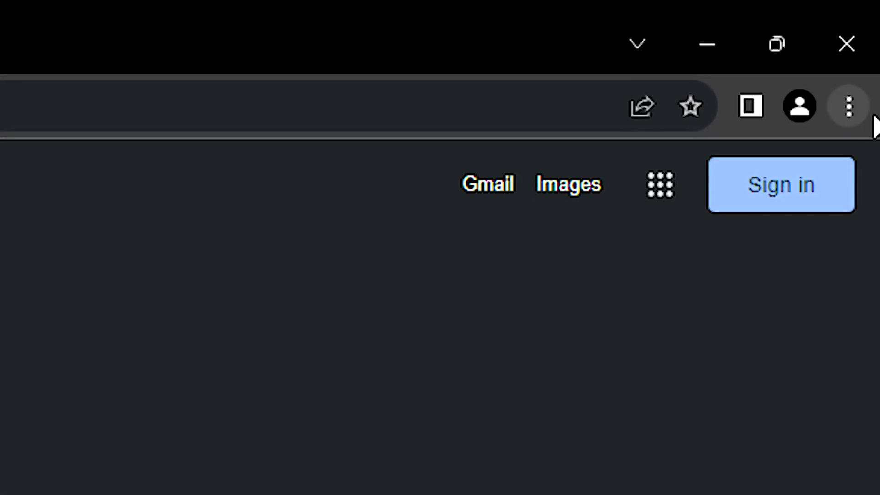
Step: Open the Performance page of Chrome's settings through the three-dot menu
click(849, 110)
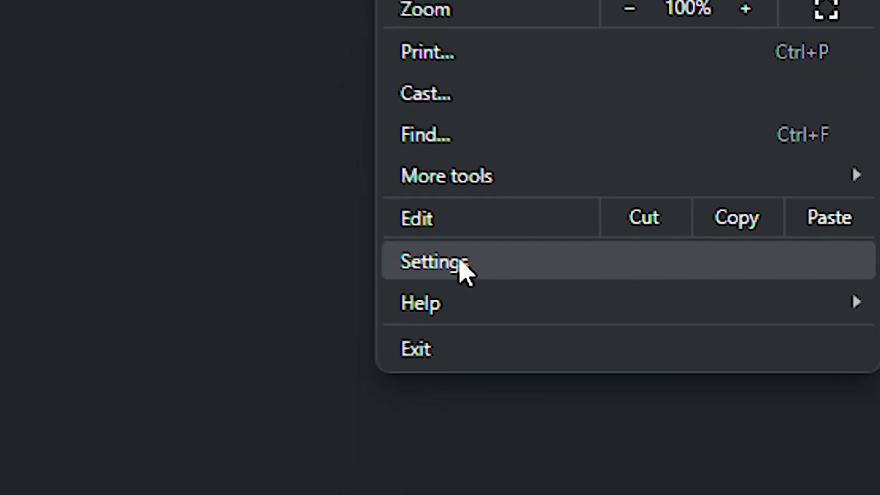
click(375, 252)
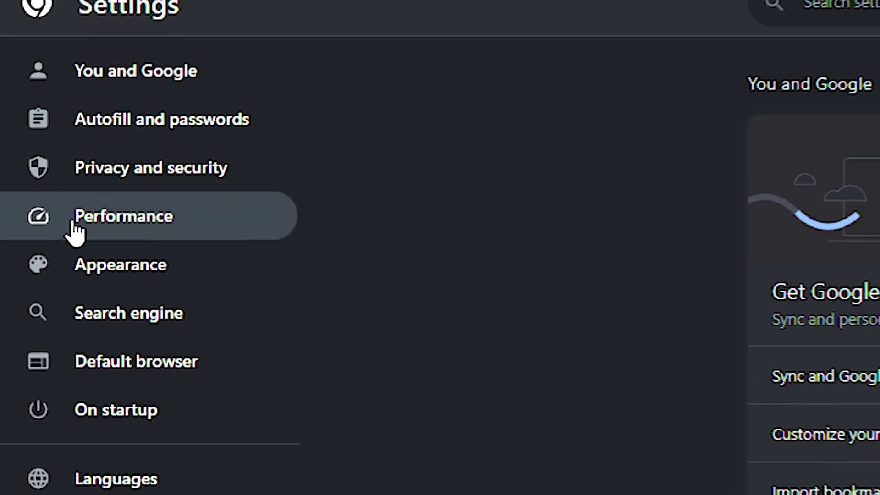
click(131, 228)
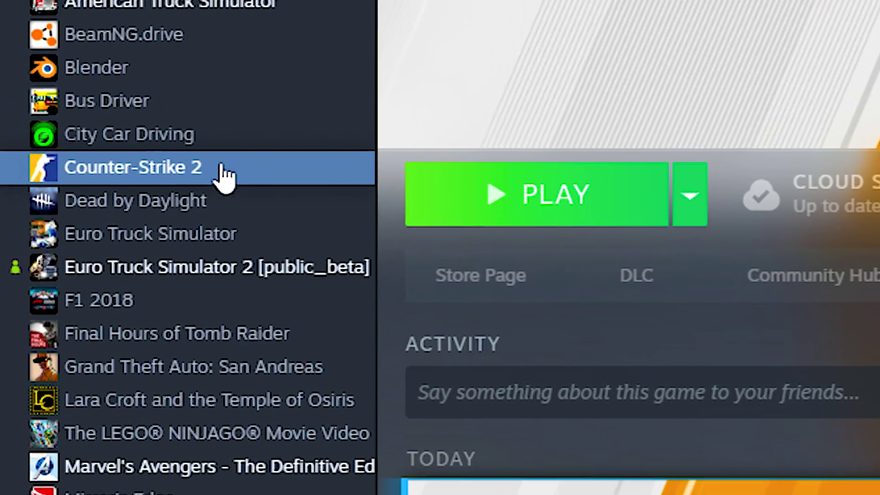
Step: Browse Counter-Strike 2's local install folder from its Steam Properties Installed Files page
right_click(177, 163)
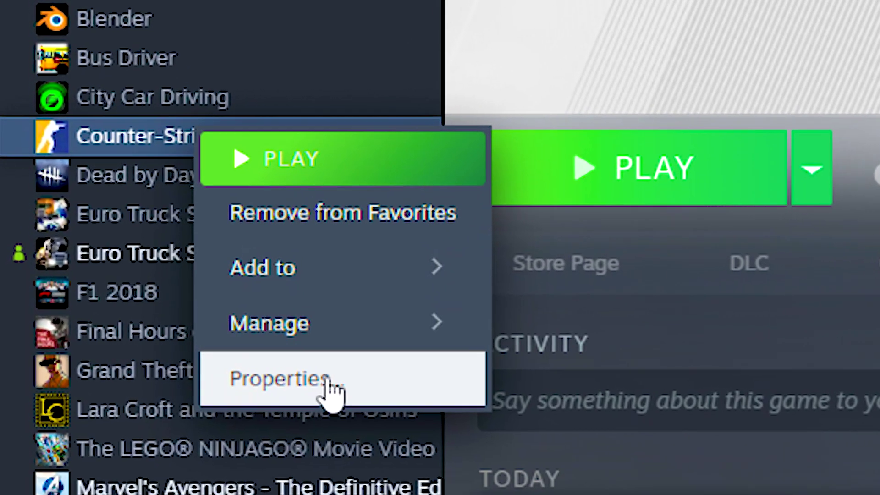
click(283, 369)
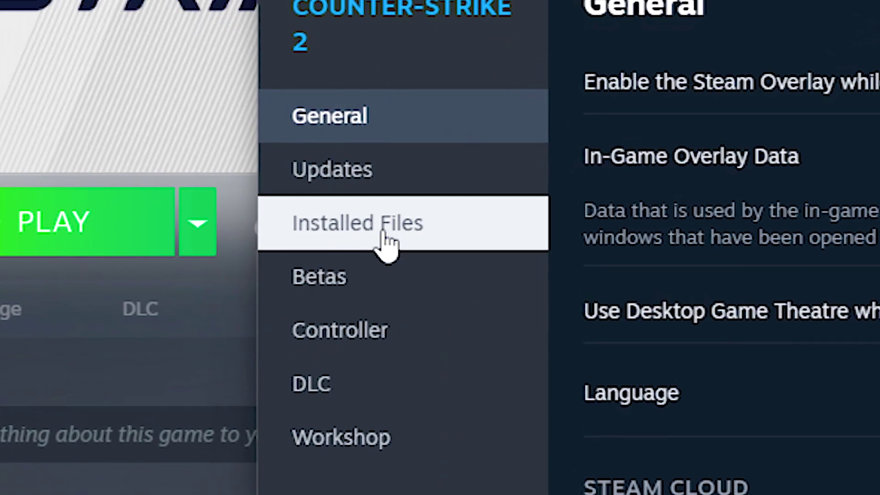
click(385, 238)
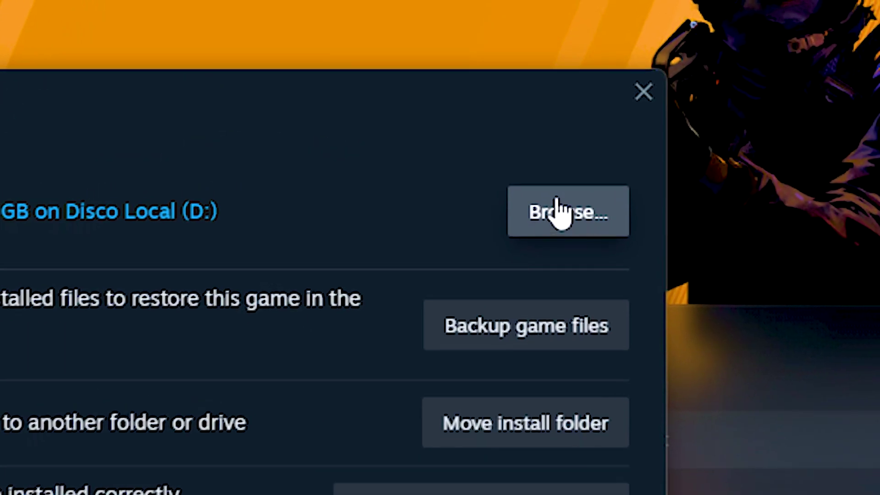
click(554, 193)
Step: Go to game > bin > win64 and open the Compatibility tab of cs2's Properties
double_click(277, 206)
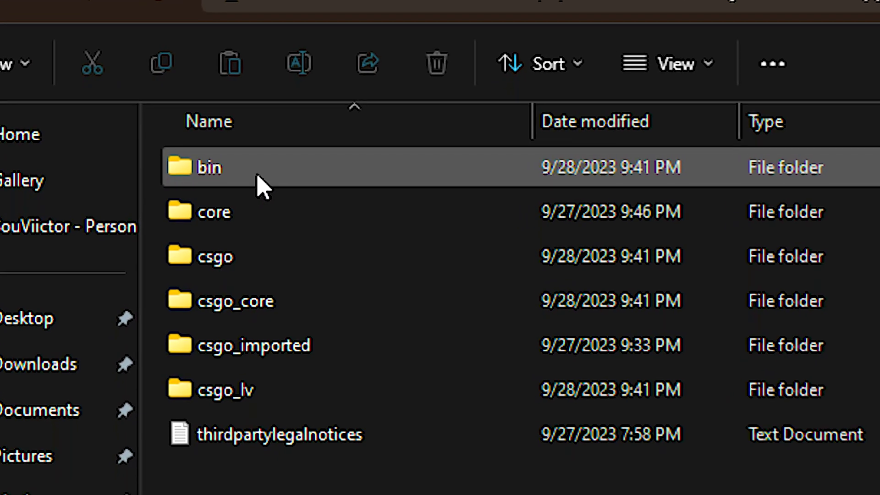
double_click(278, 207)
double_click(274, 185)
click(310, 204)
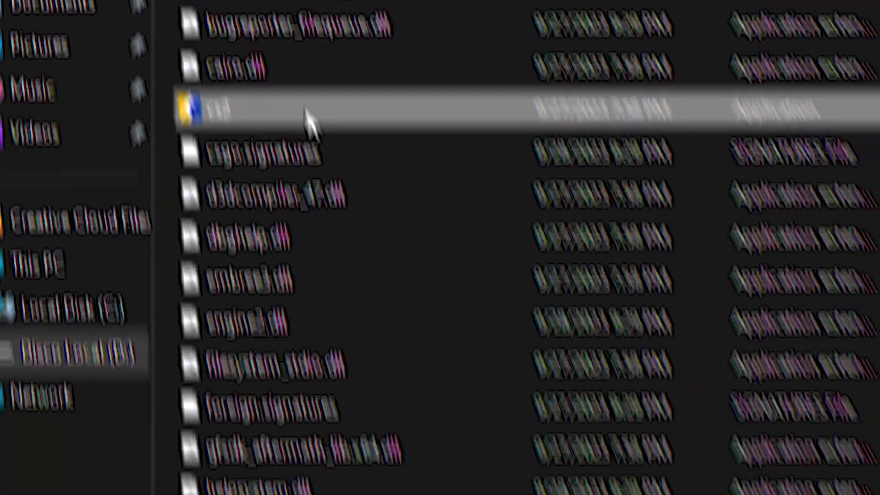
right_click(229, 222)
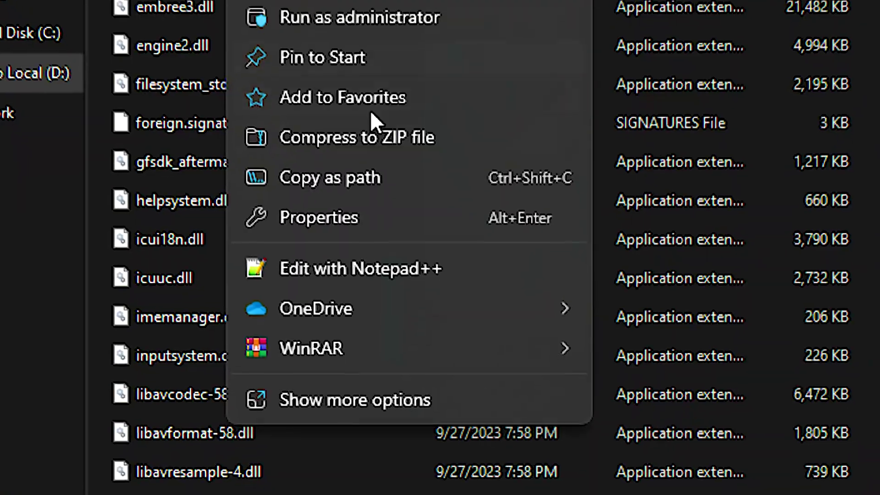
click(354, 211)
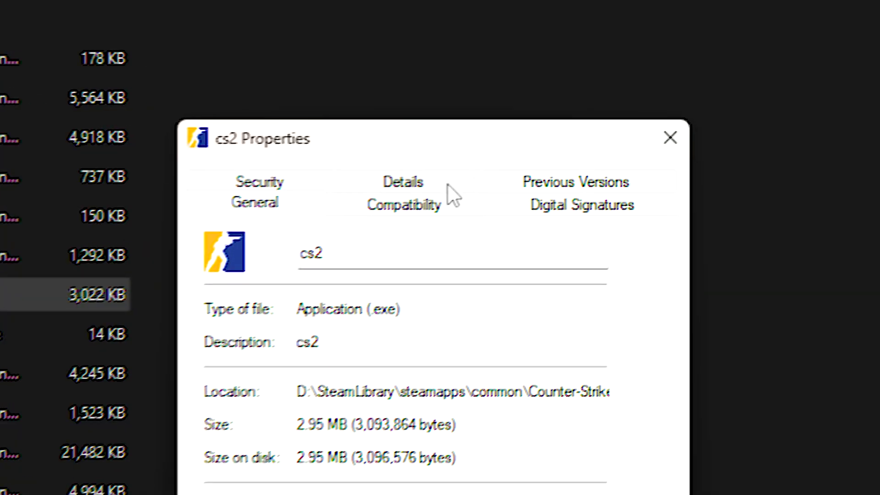
click(353, 230)
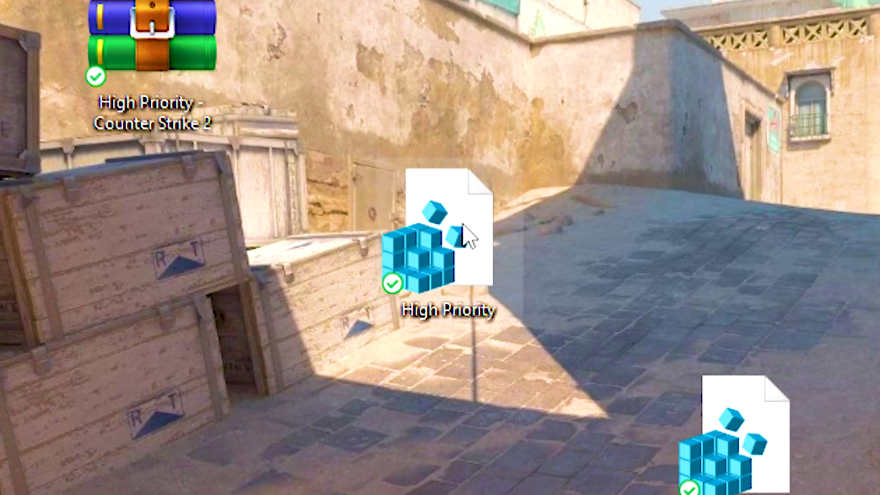
Step: Merge High Priority.reg into the registry and dismiss the success message
right_click(467, 235)
click(329, 362)
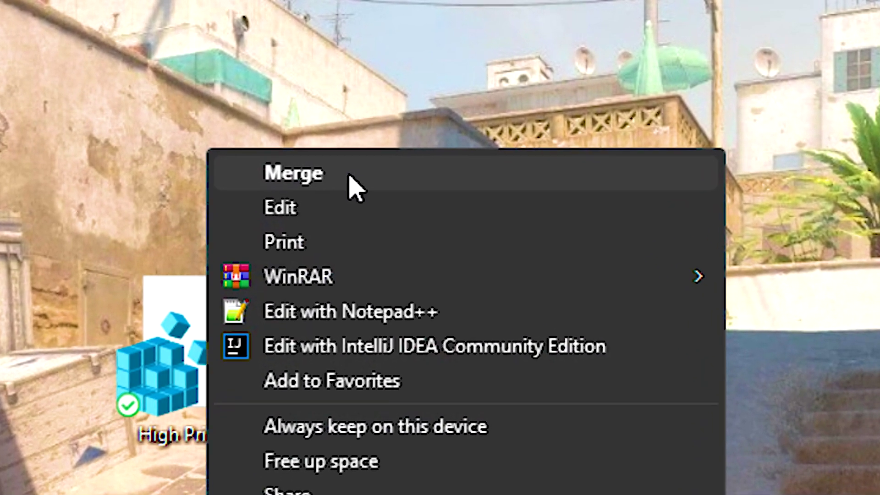
click(352, 170)
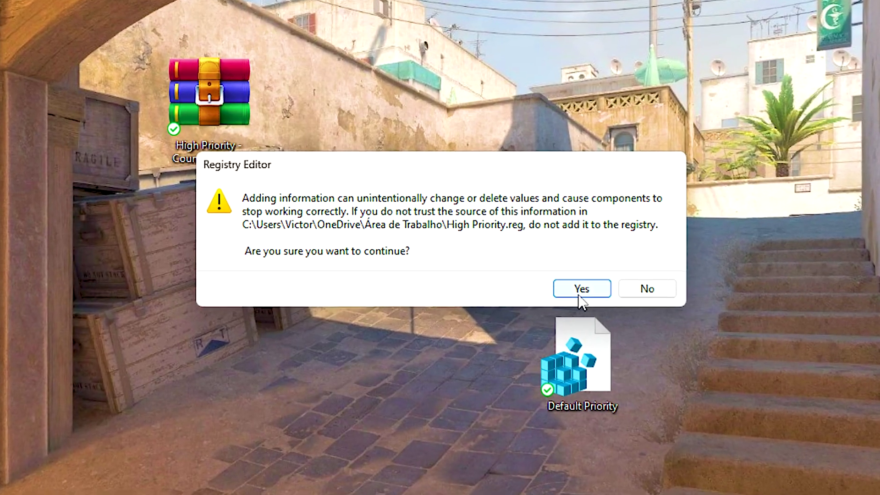
click(591, 297)
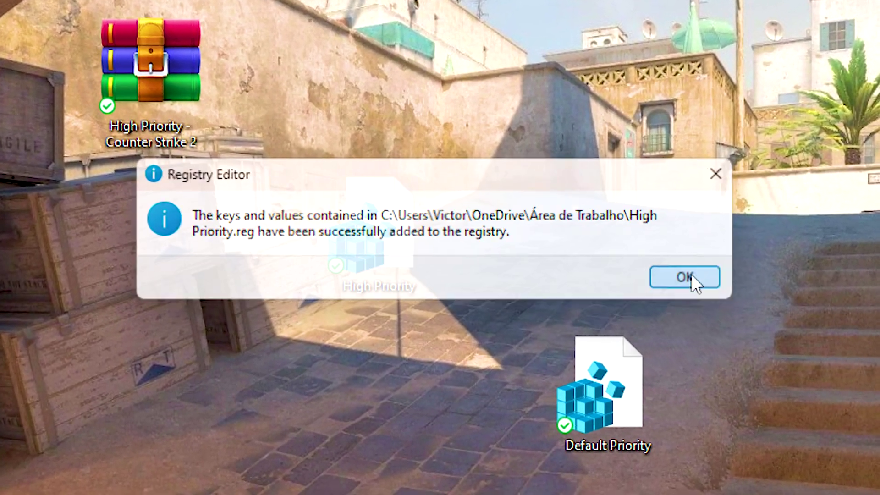
click(642, 273)
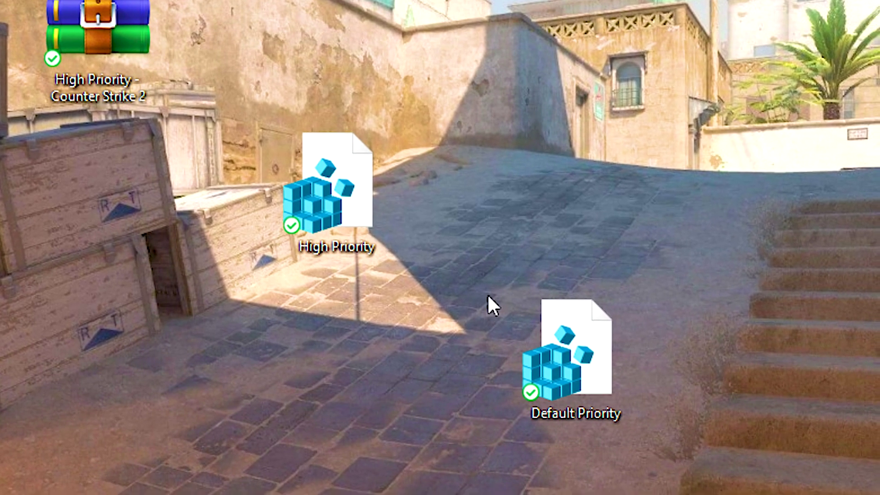
Step: Select and move the Default Priority registry file
drag(484, 279, 667, 494)
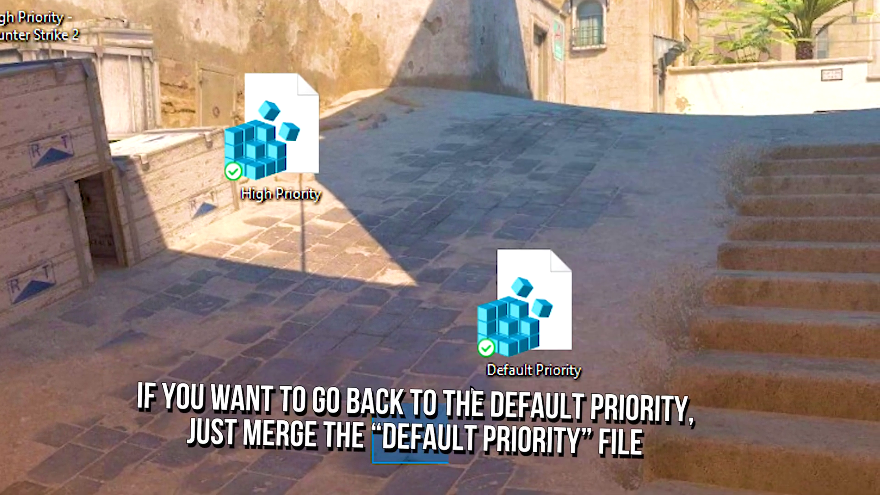
drag(437, 494, 688, 175)
drag(654, 116, 654, 116)
drag(695, 390, 451, 213)
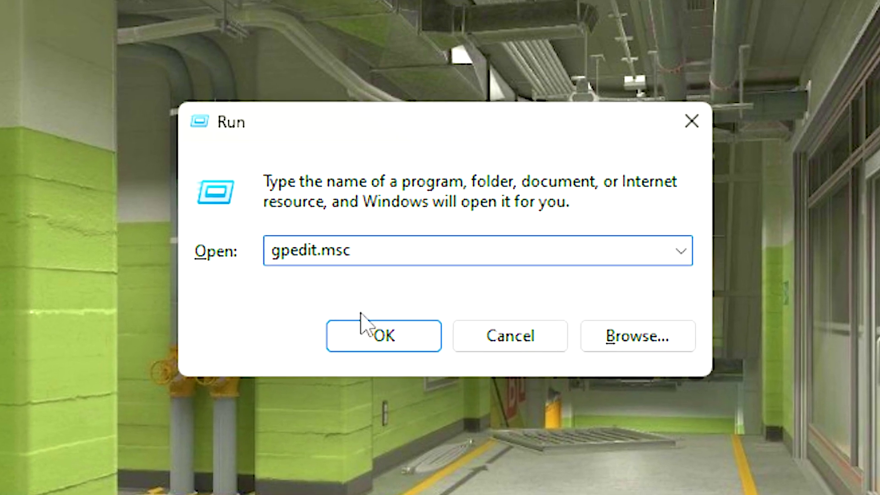
Step: Launch Local Group Policy Editor and open the apps-running-in-background policy under Windows Components
click(366, 352)
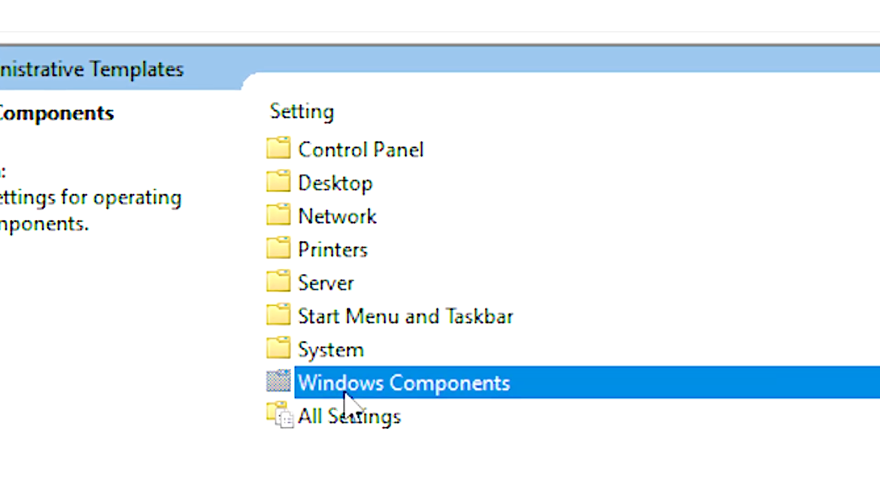
double_click(345, 389)
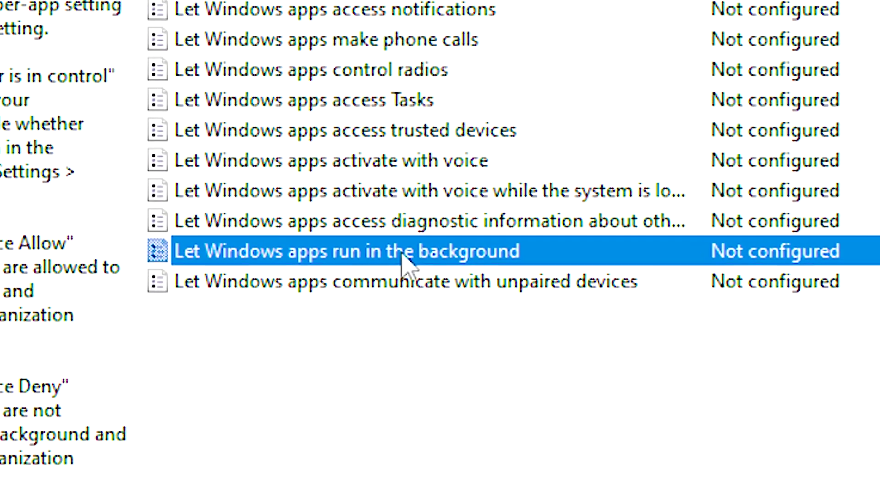
double_click(412, 265)
Step: Enable the policy with Force Deny as the default for all apps and apply
click(98, 213)
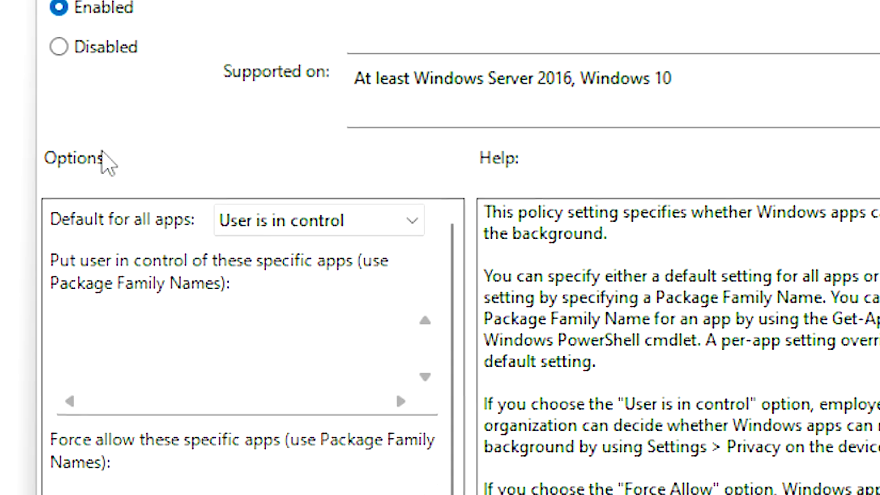
click(278, 216)
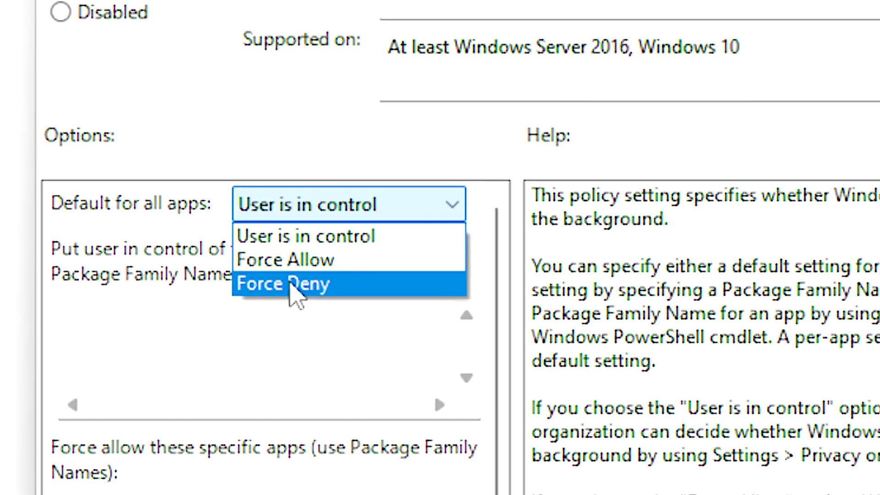
click(286, 295)
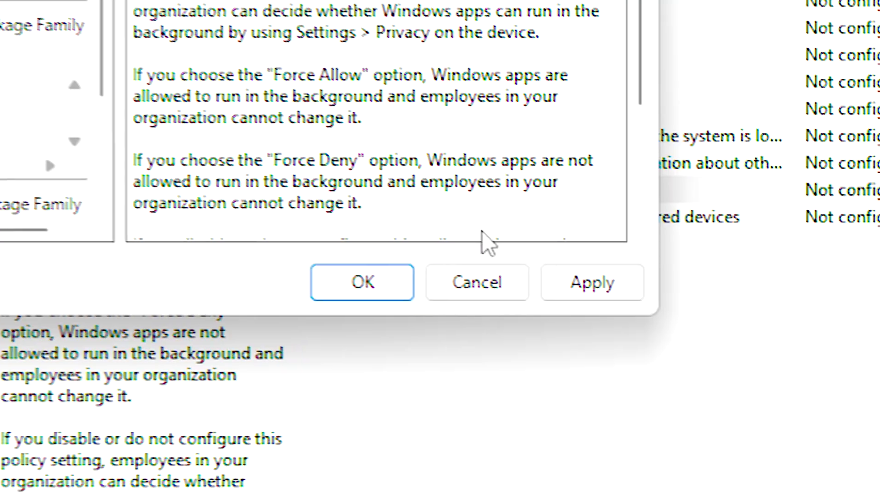
click(574, 288)
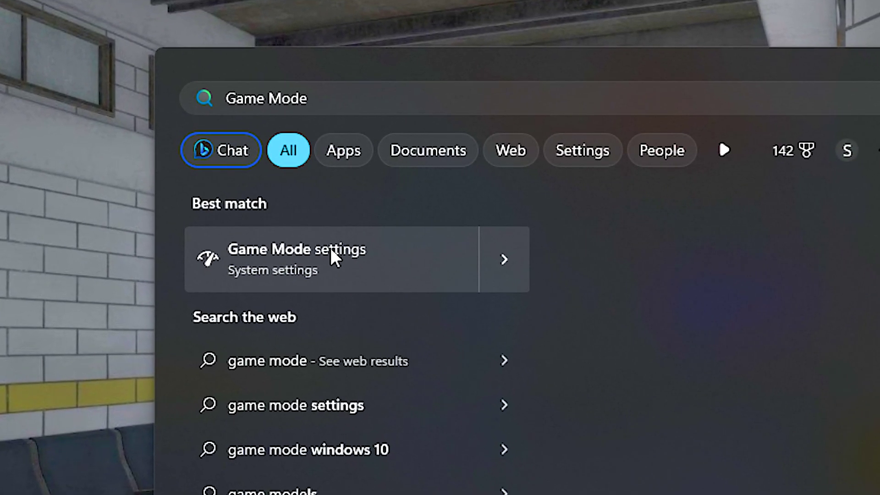
Step: Open the Game Mode settings best match from the Windows search results
click(317, 271)
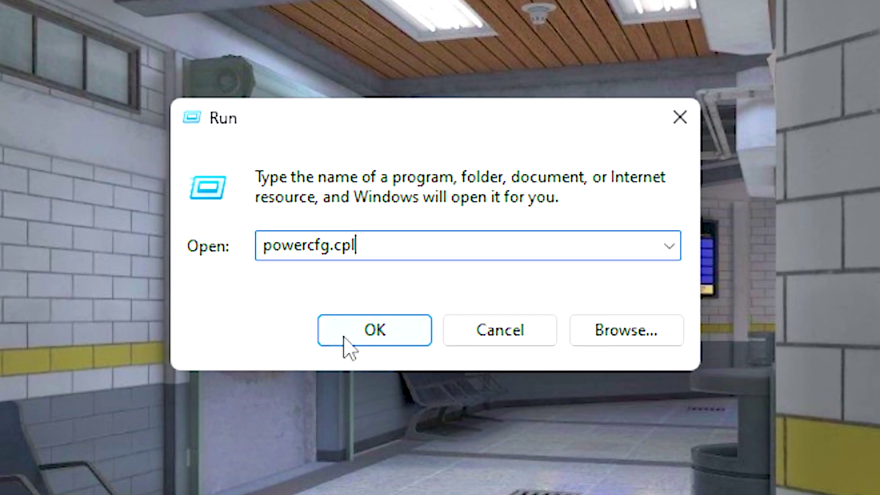
Step: Run powercfg.cpl and select the AMD Ryzen™ High Performance power plan
click(374, 331)
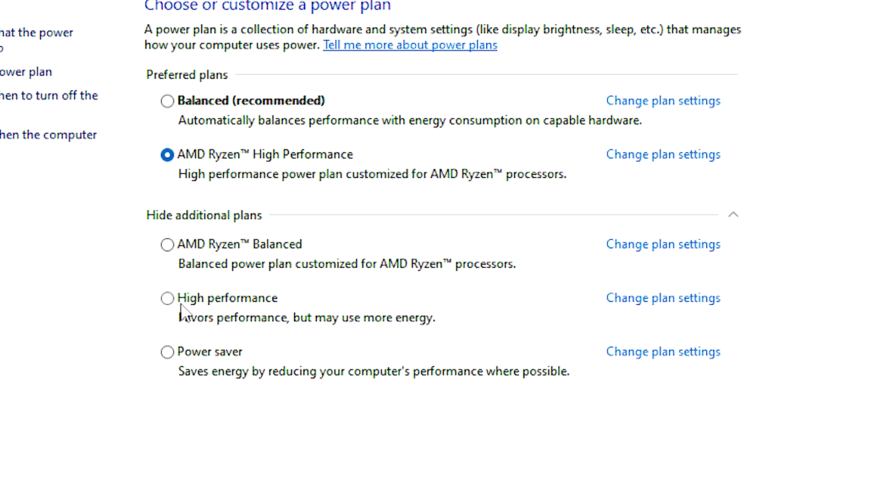
click(188, 302)
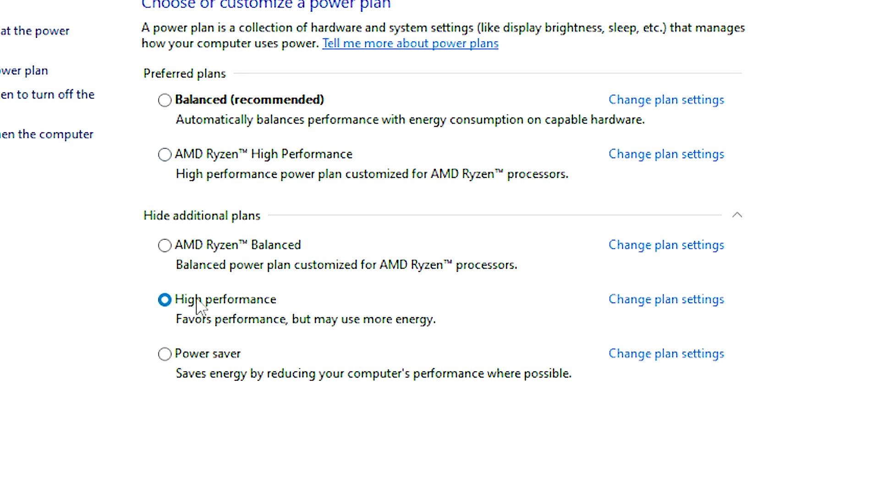
click(206, 157)
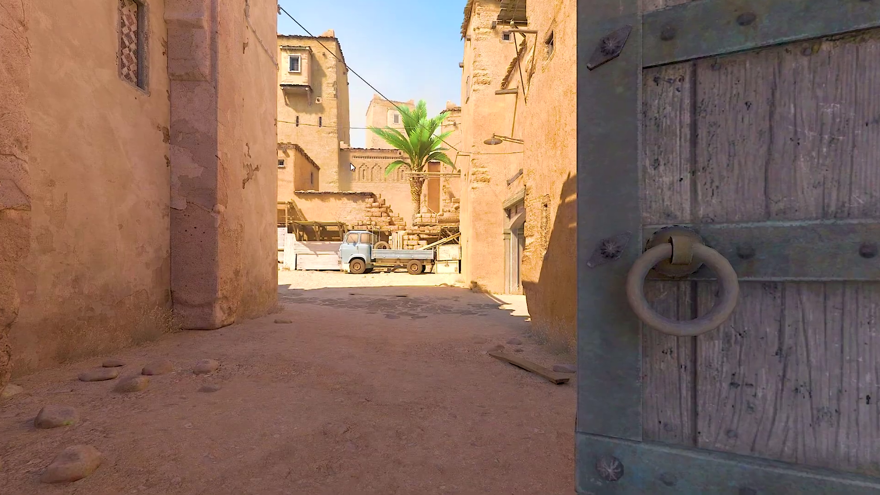
Step: Launch NVIDIA Control Panel from the desktop's full context menu and scroll the global 3D settings
right_click(352, 161)
click(425, 365)
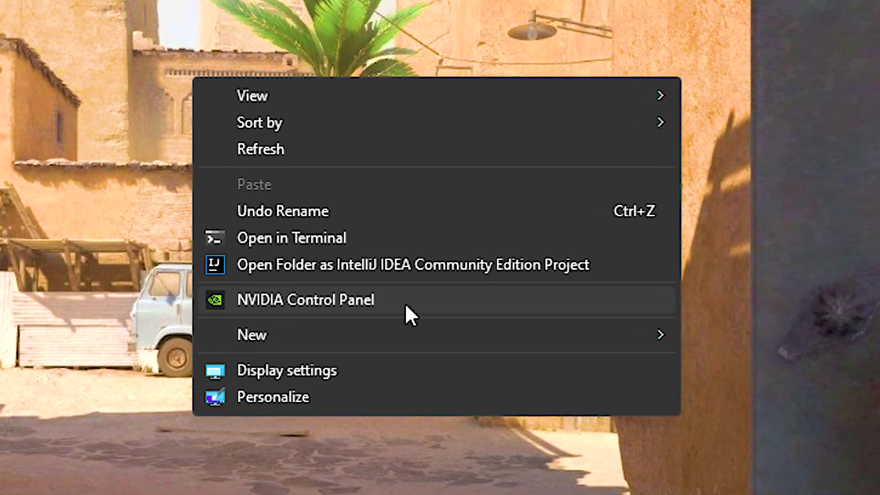
click(405, 297)
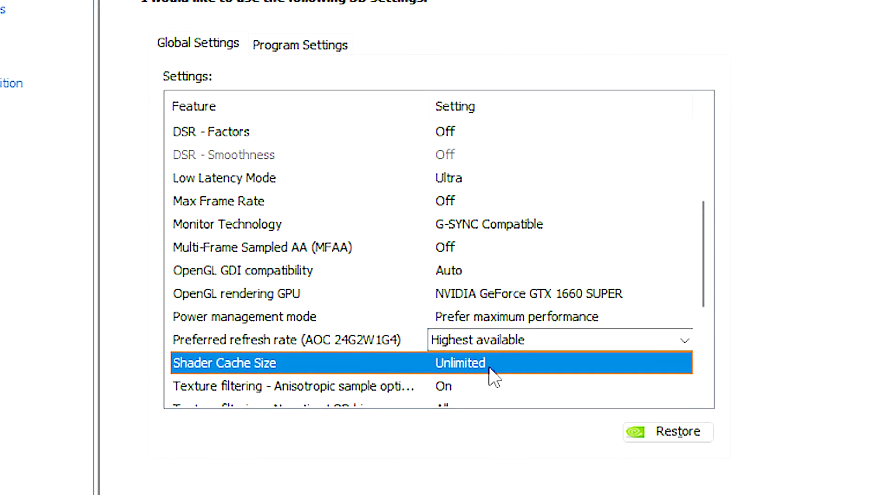
drag(707, 279, 711, 323)
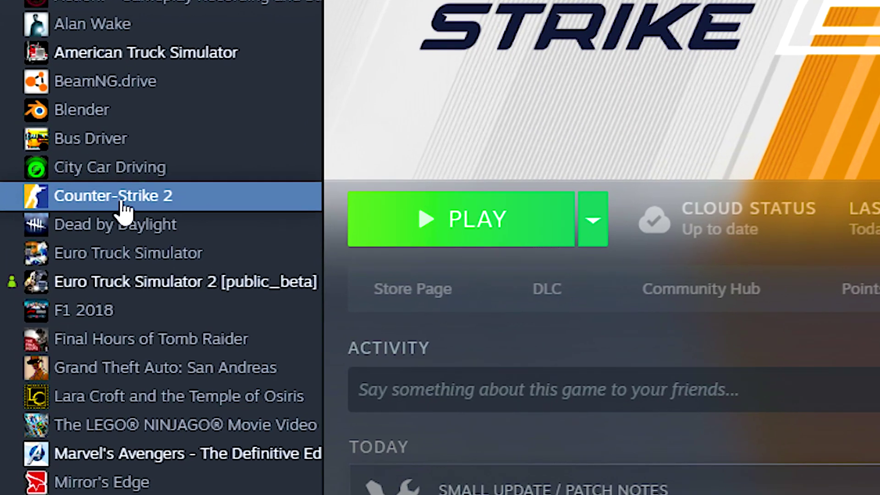
Step: Open Counter-Strike 2's Properties from the Steam library context menu
right_click(223, 194)
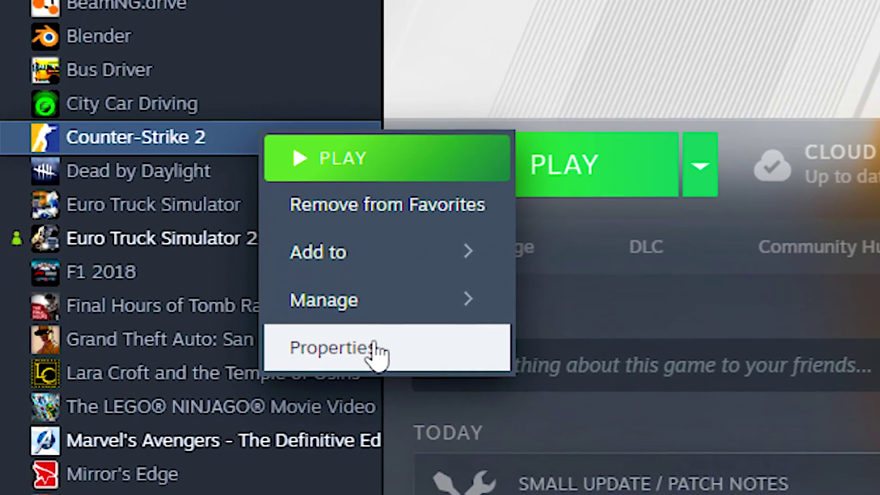
click(374, 347)
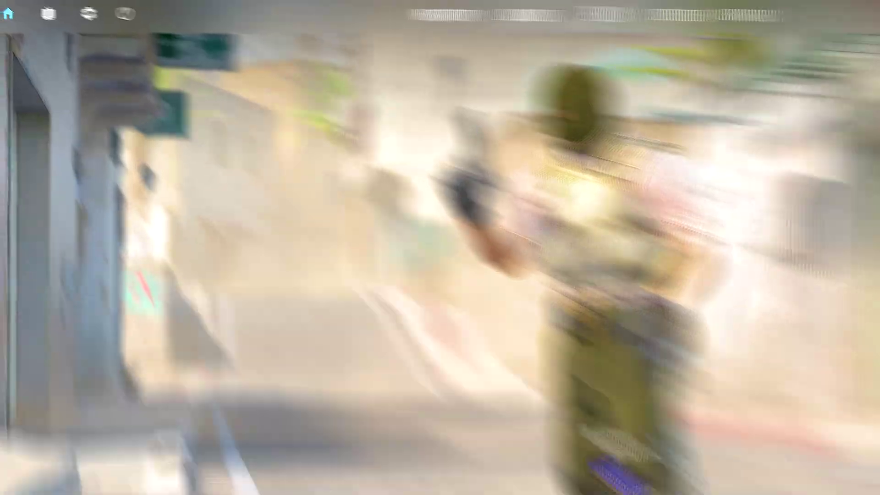
Step: Open the game's Video settings and keep the refresh rate at 144 Hz
click(87, 17)
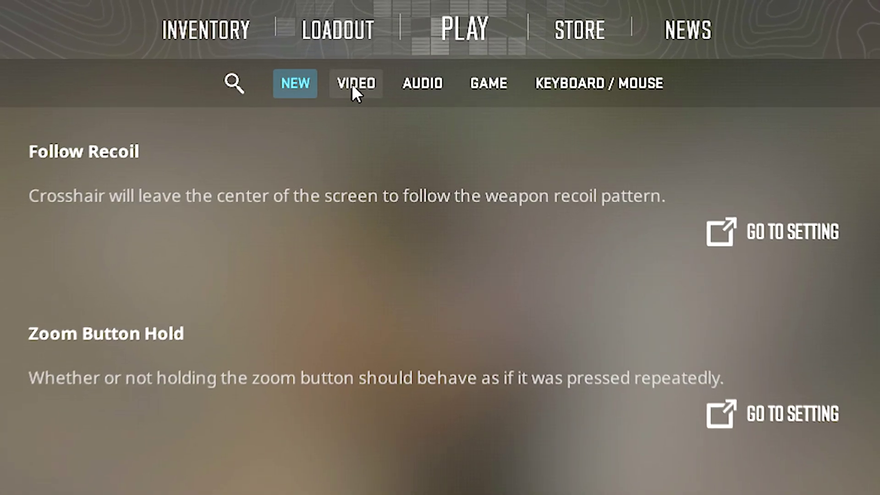
click(366, 73)
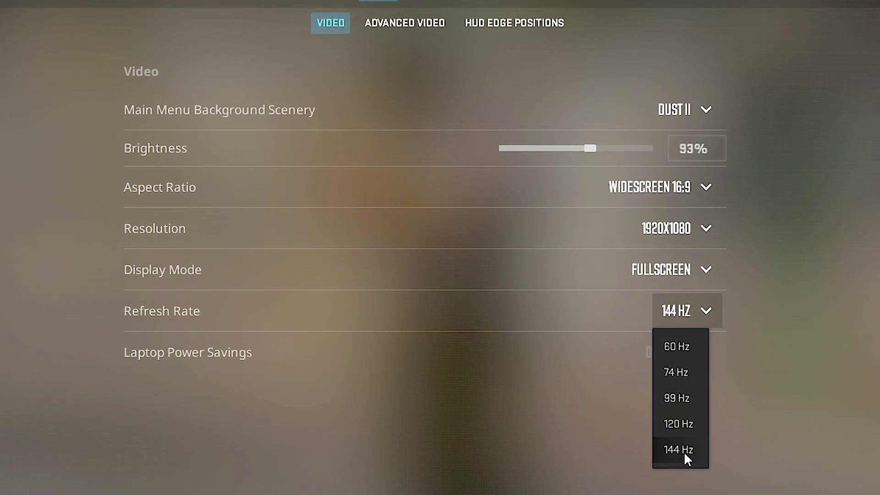
click(684, 451)
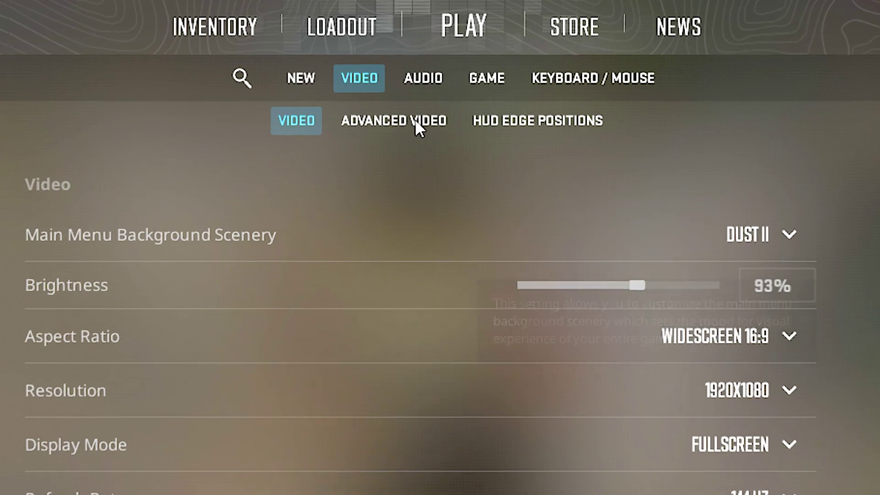
Step: Review Advanced Video: low values, V-Sync and Ambient Occlusion disabled, and NVIDIA Reflex set to Enabled + Boost
click(395, 122)
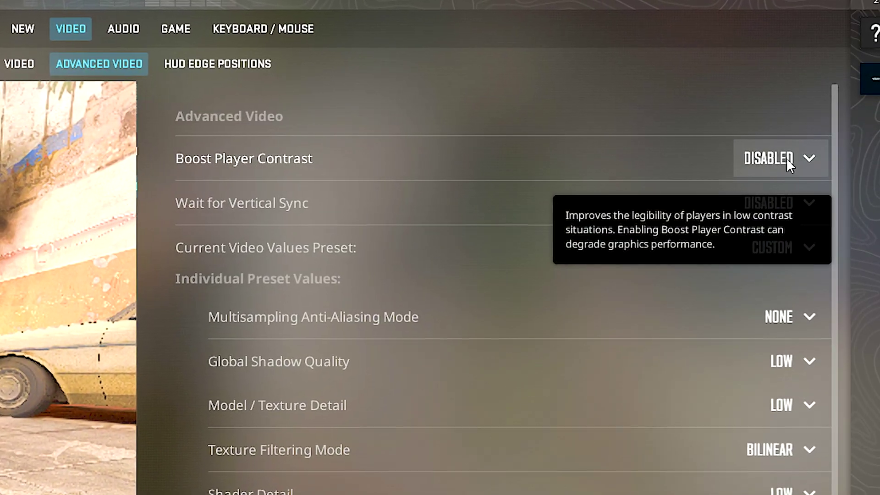
mouse_move(237, 204)
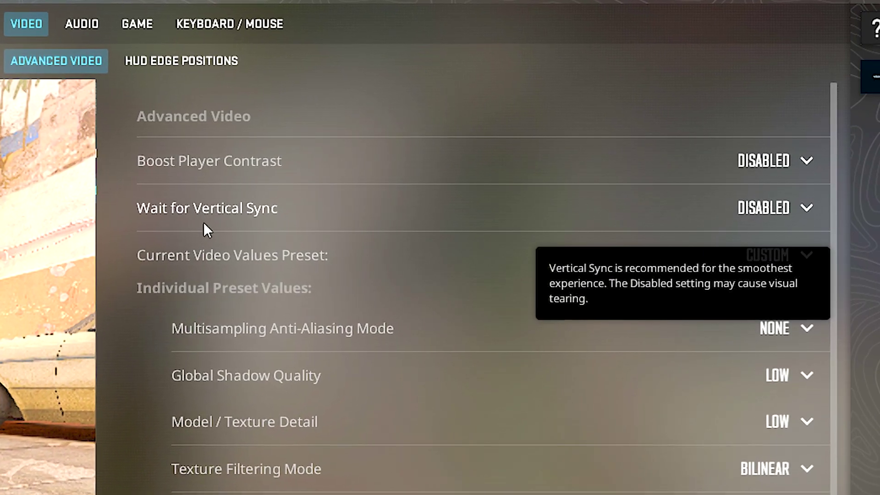
mouse_move(357, 338)
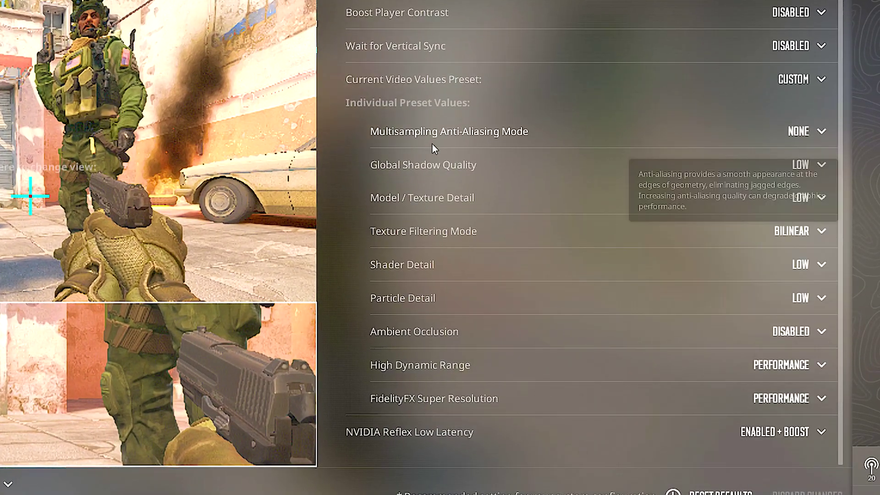
mouse_move(389, 172)
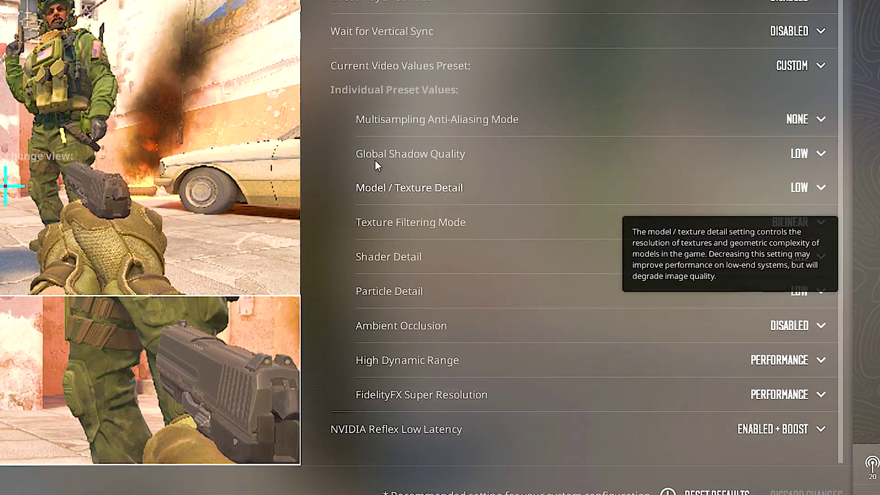
mouse_move(394, 359)
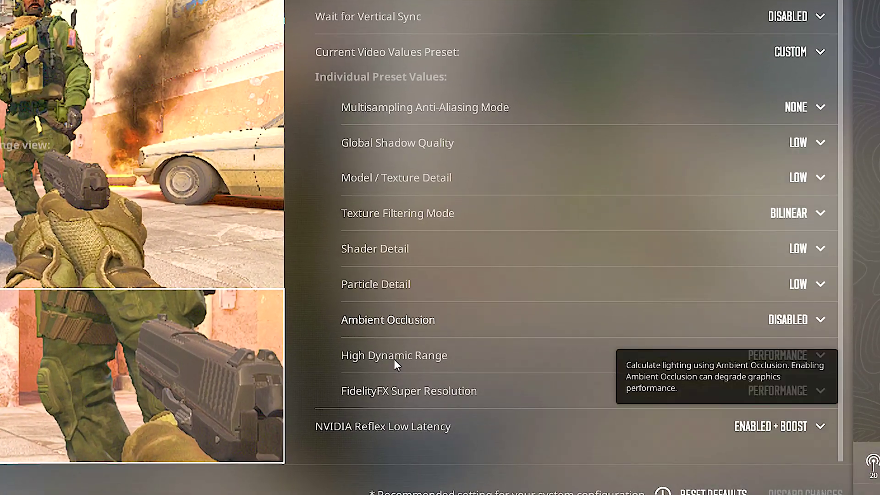
mouse_move(391, 431)
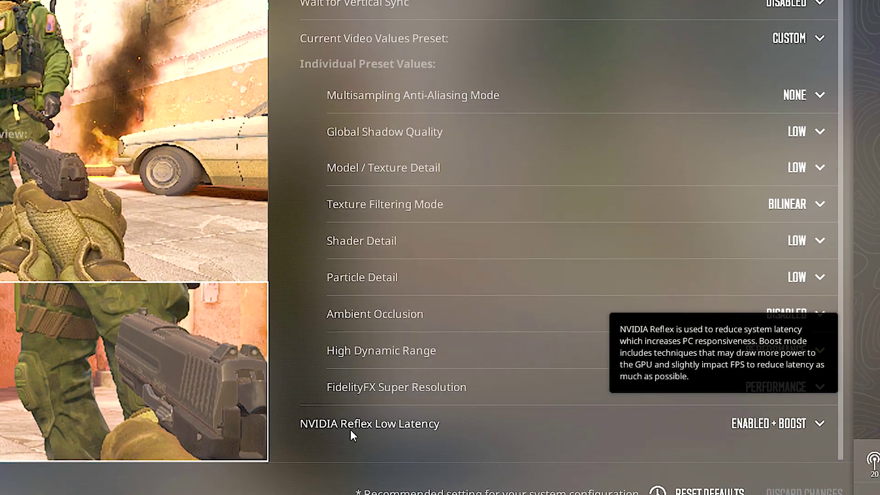